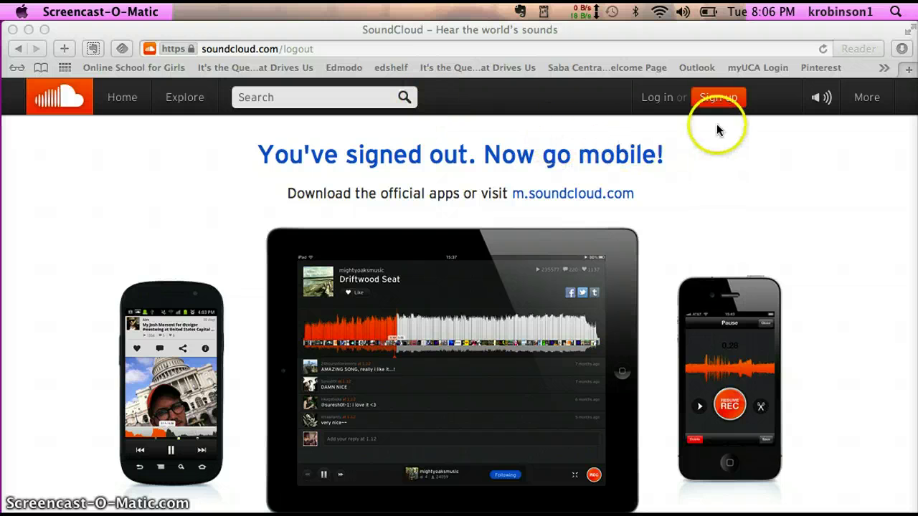
Step: Fill in and submit the new-account sign-up form, accepting the terms of use
click(719, 103)
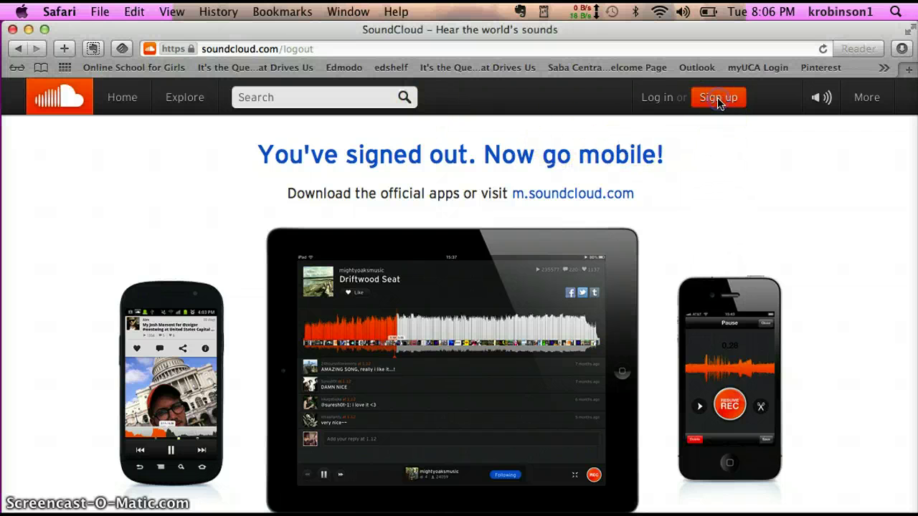
click(720, 101)
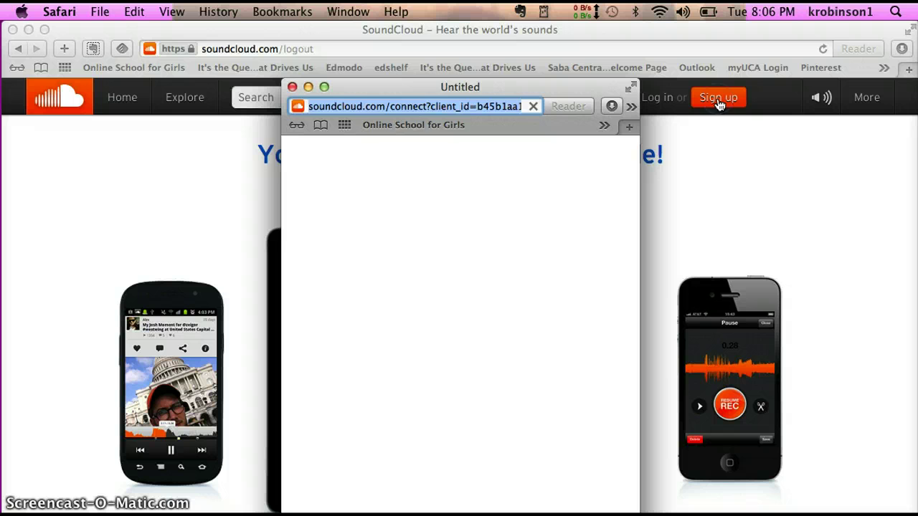
scroll(579, 289, down, 3)
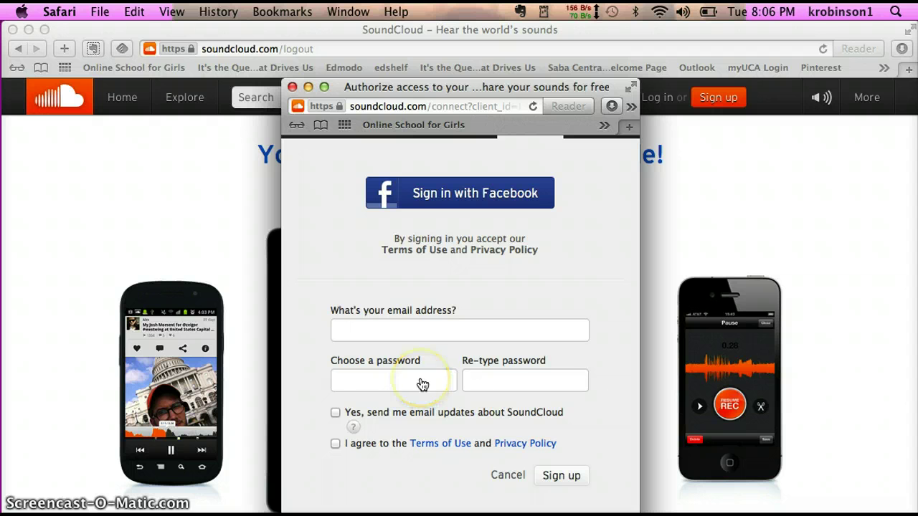
click(500, 381)
click(426, 383)
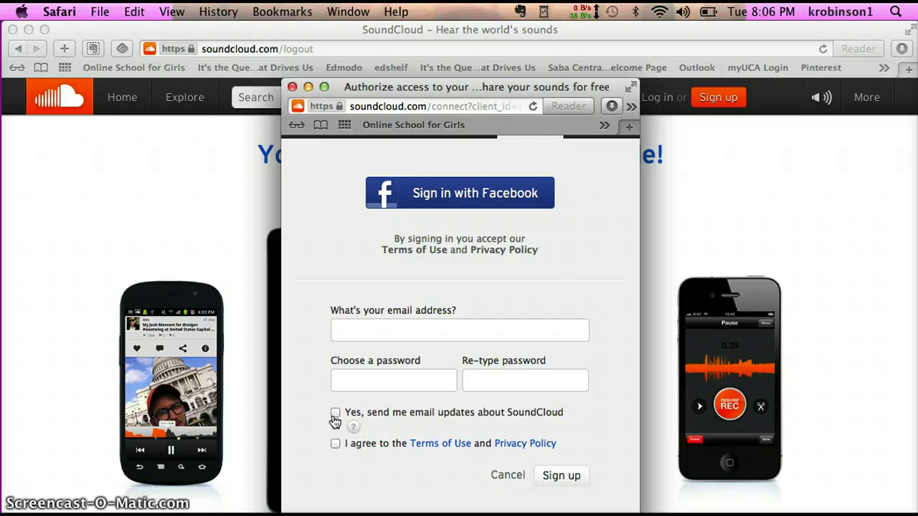
click(335, 447)
click(553, 482)
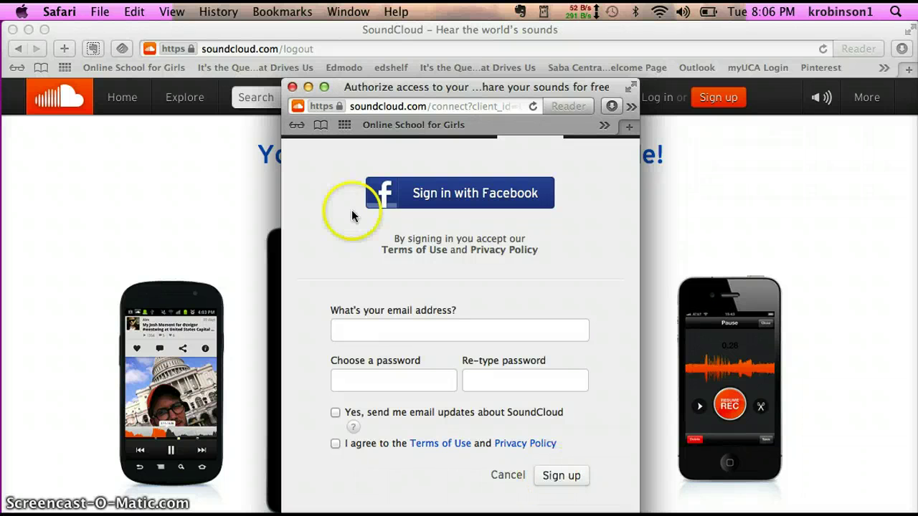
click(292, 87)
click(657, 97)
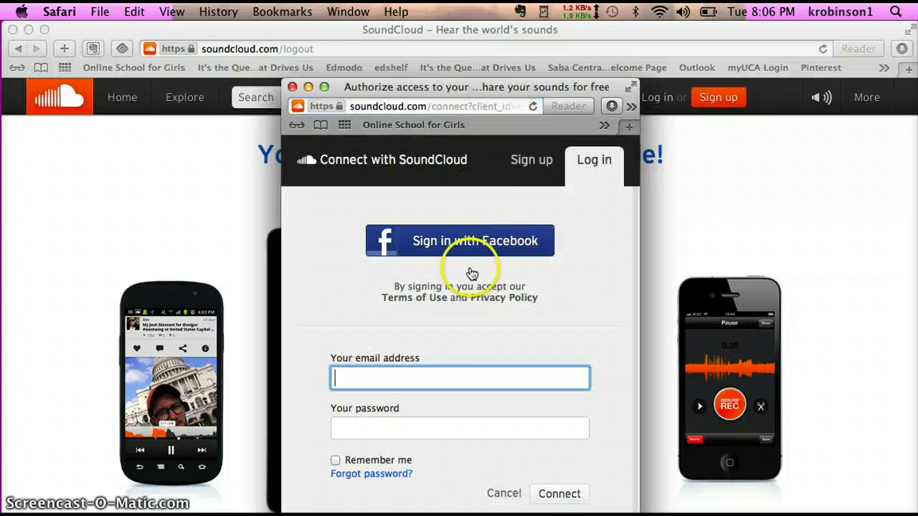
click(407, 387)
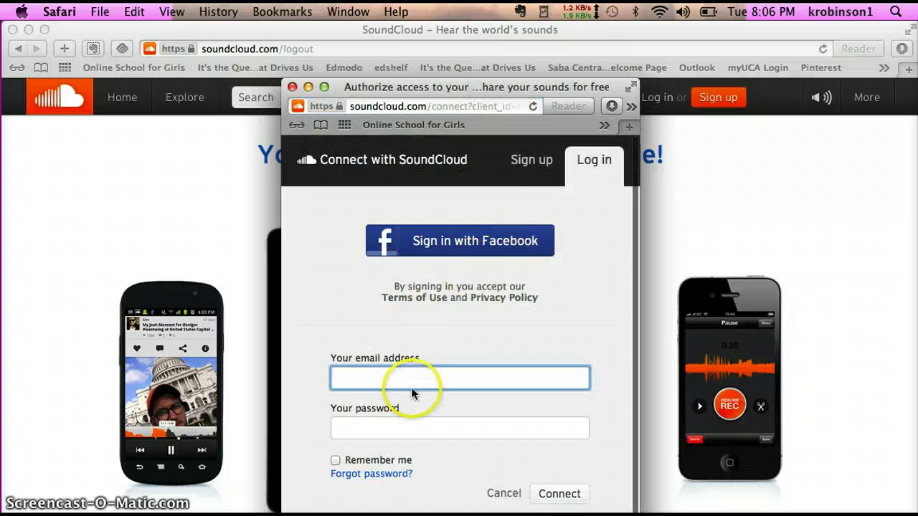
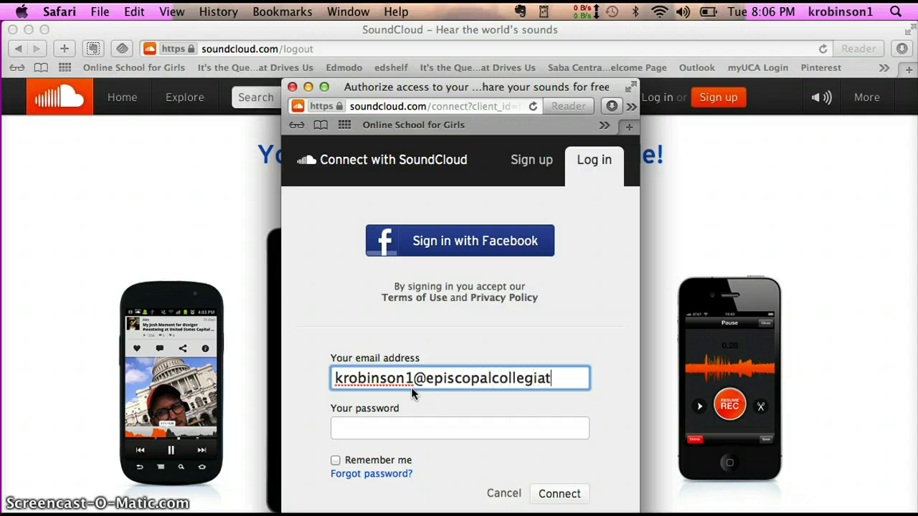
key(Tab)
text(••)
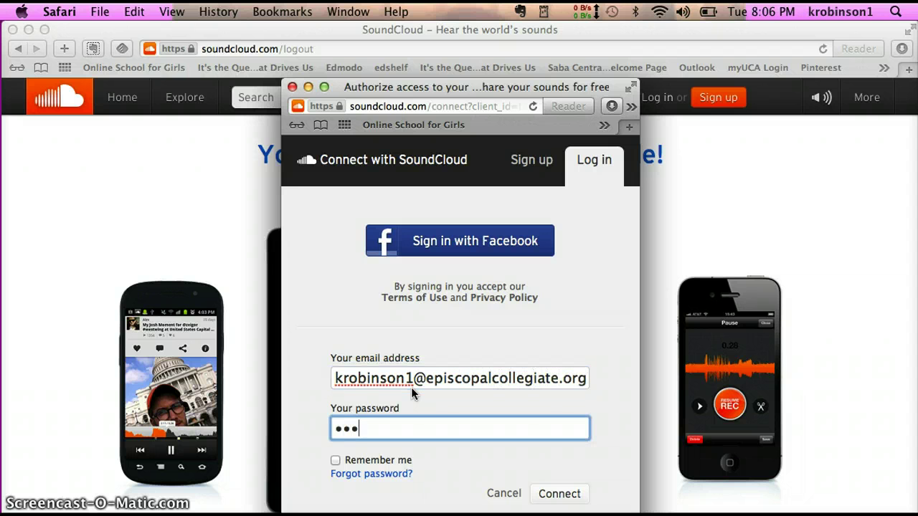
key(Return)
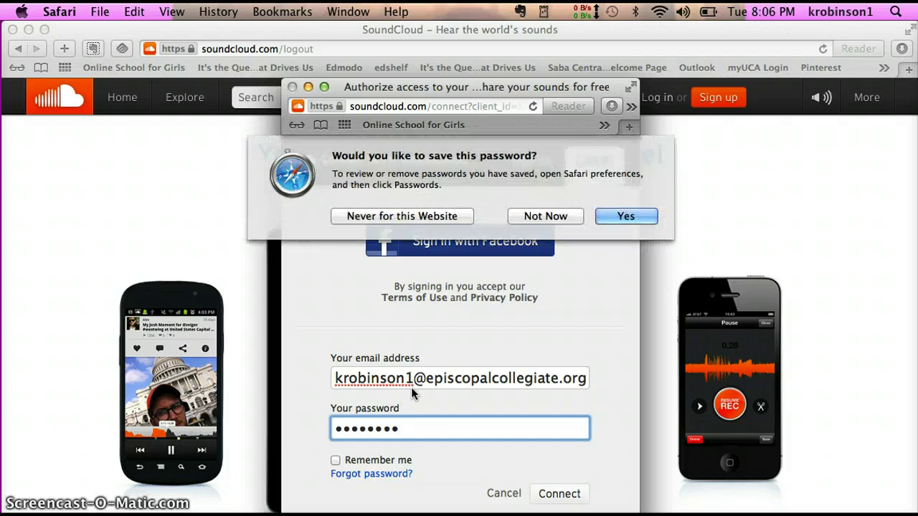
Step: Decline saving the password and review the stream page showing Test 2 and play statistics
click(527, 219)
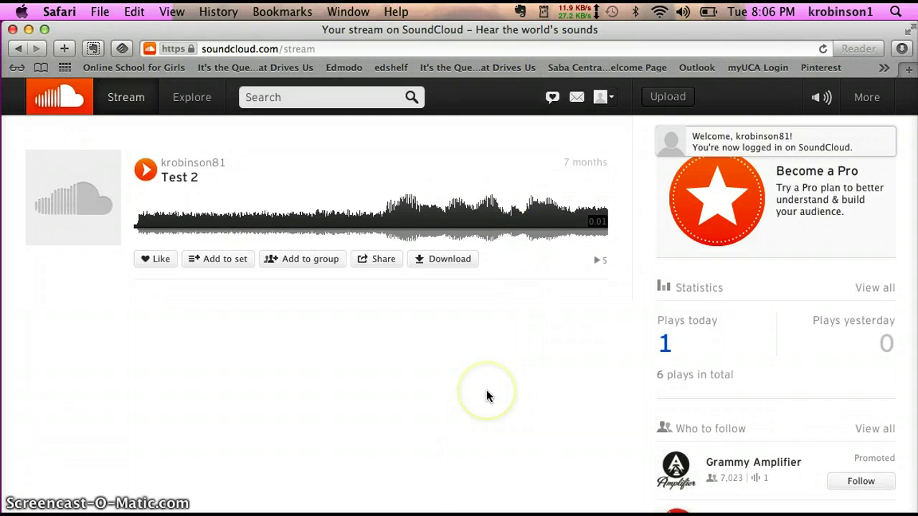
scroll(486, 395, down, 3)
scroll(487, 396, down, 2)
scroll(486, 390, up, 5)
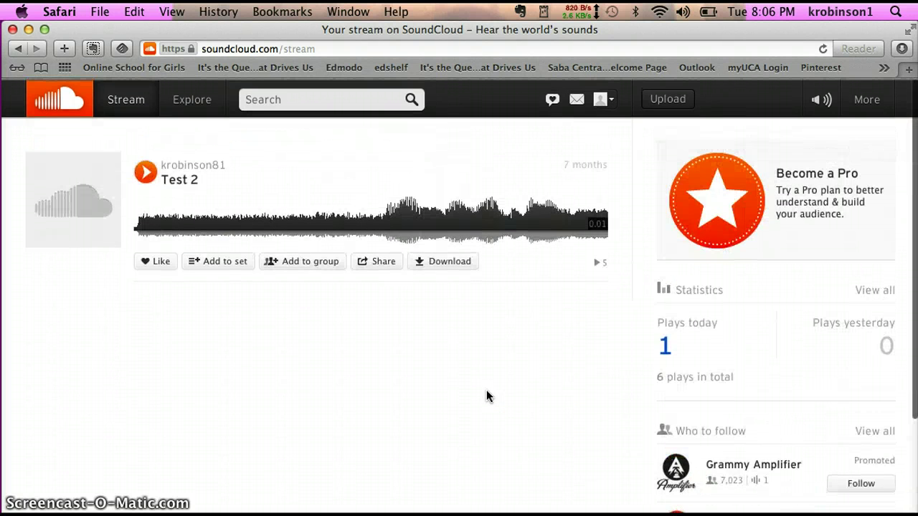
click(409, 315)
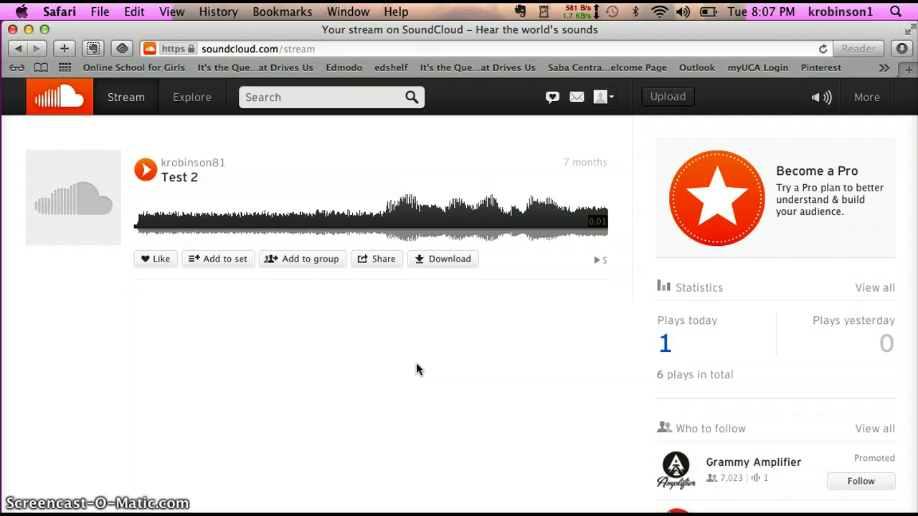
Step: Open the upload page's in-browser recorder and allow Flash microphone access
click(669, 99)
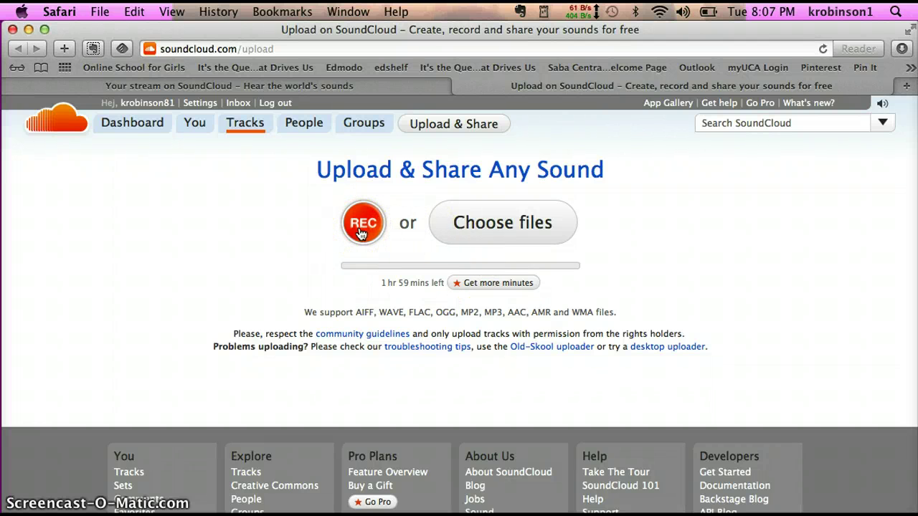
click(362, 234)
click(355, 236)
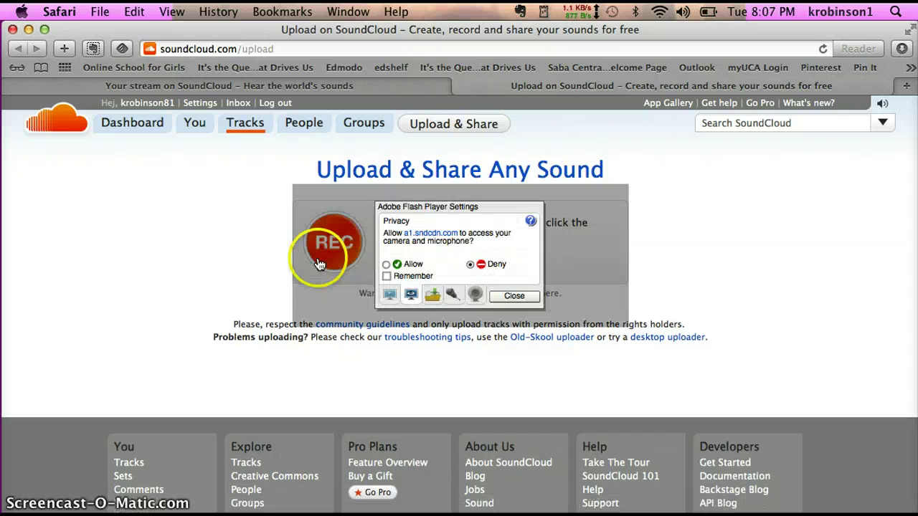
click(387, 269)
click(344, 251)
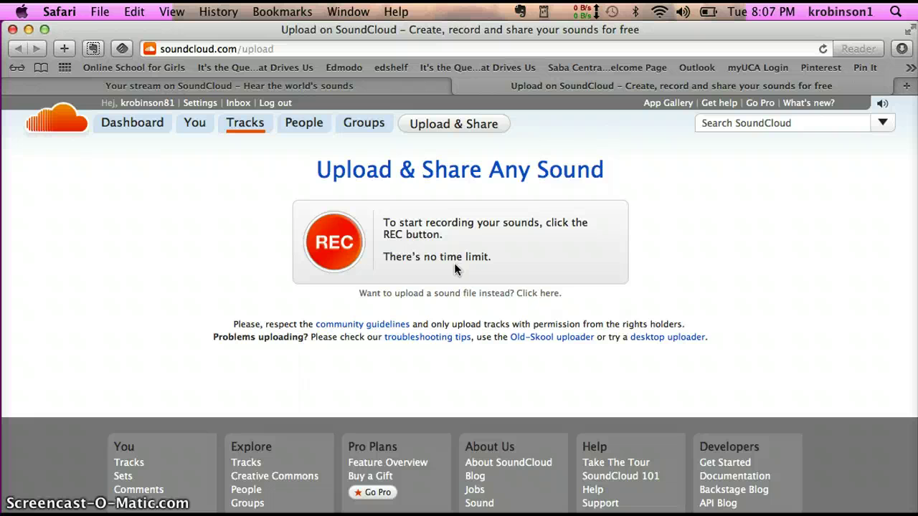
Step: Record a short podcast clip, stop it, and upload the recording
click(331, 248)
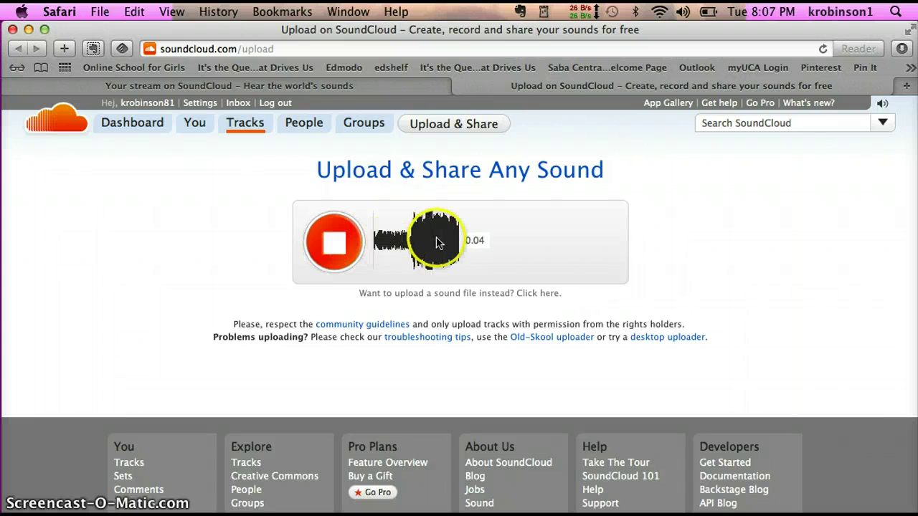
click(332, 246)
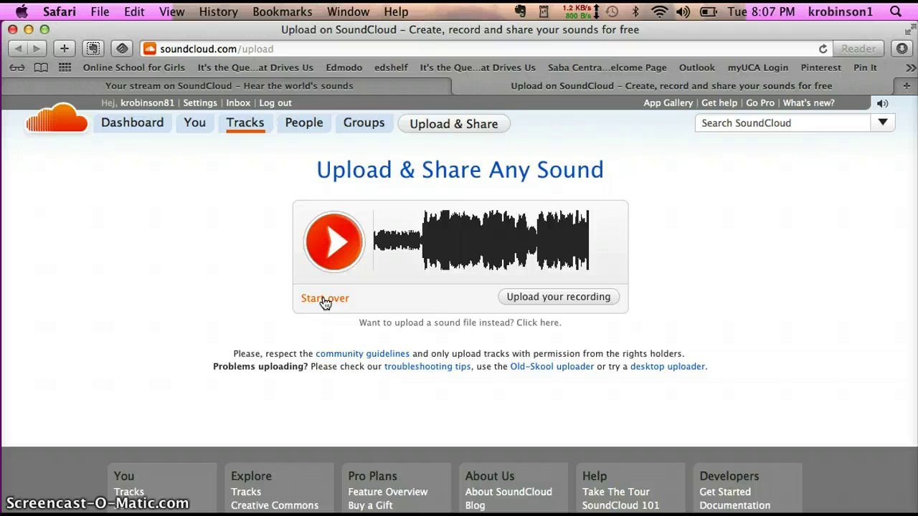
click(436, 222)
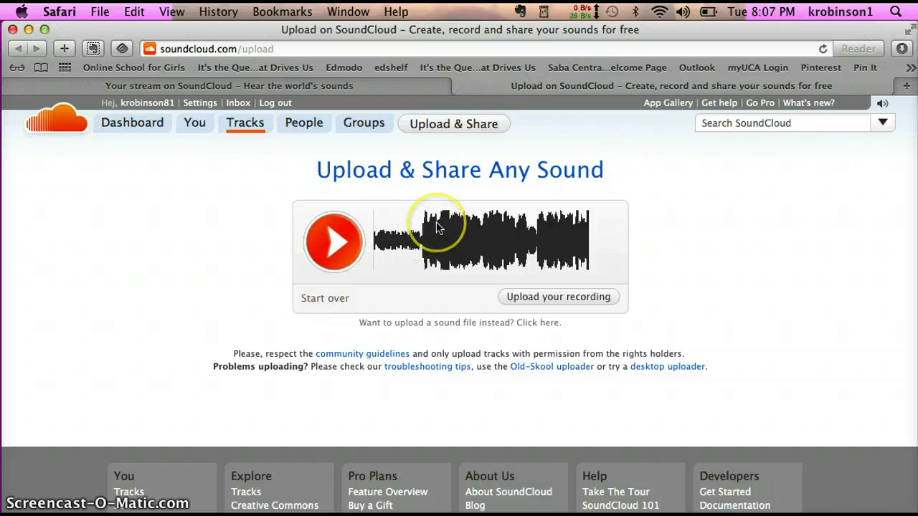
click(553, 298)
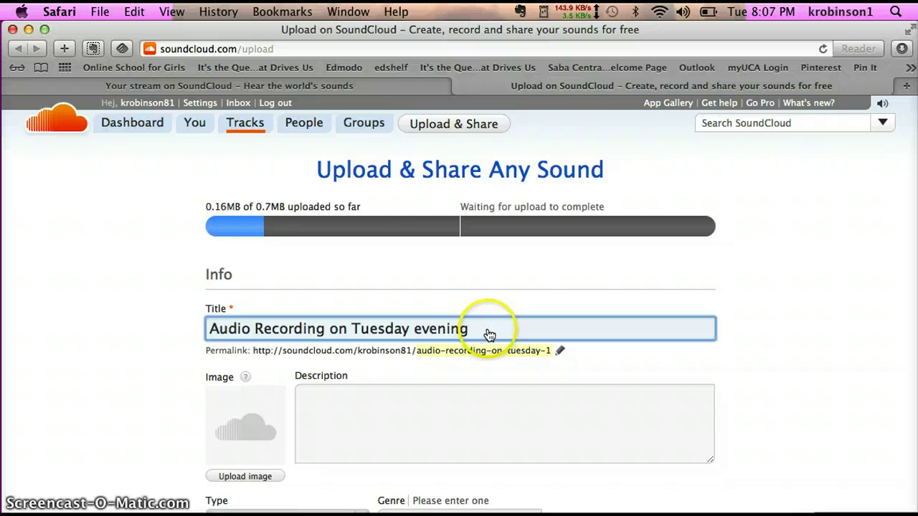
Step: Replace the default 'Audio Recording on Tuesday evening' title with 'K. Robinson_Podcast'
click(485, 329)
mouse_move(486, 329)
mouse_down()
mouse_move(256, 329)
mouse_move(204, 319)
mouse_up()
key(BackSpace)
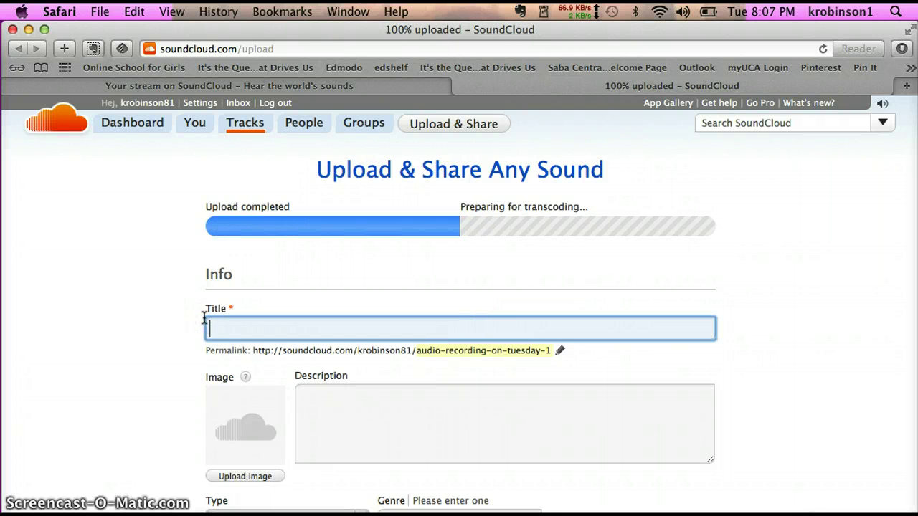
text(K. )
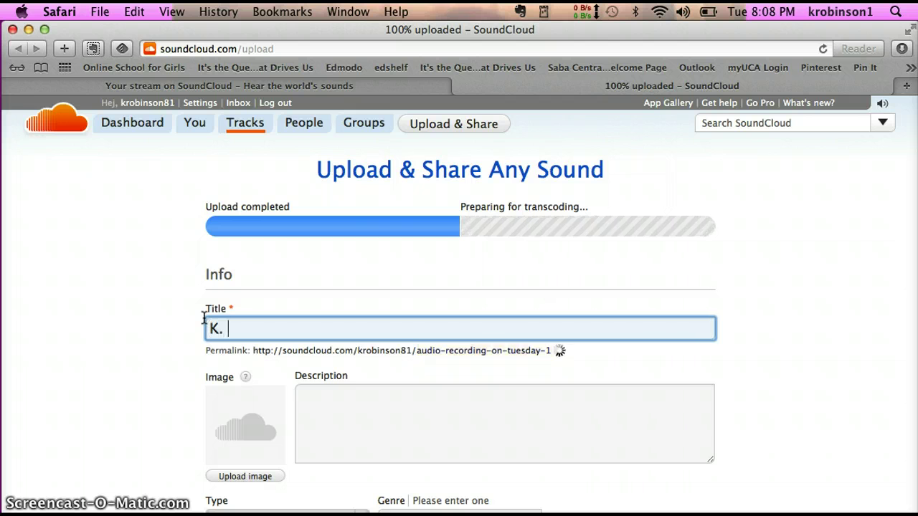
text(Robinson_)
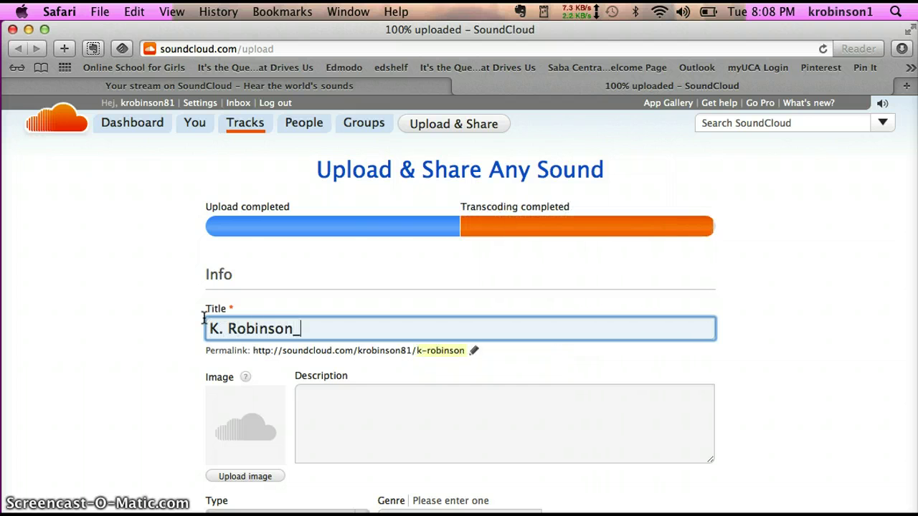
text(Podc)
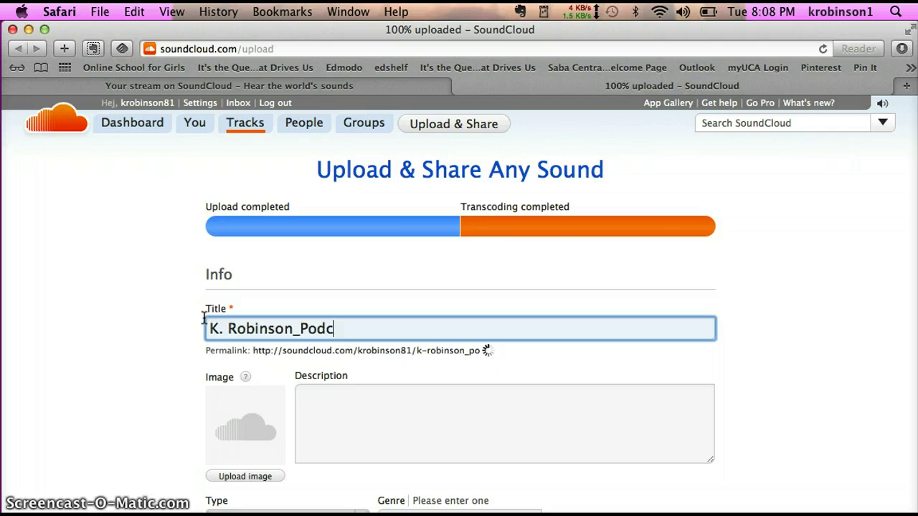
text(ast)
scroll(204, 316, down, 2)
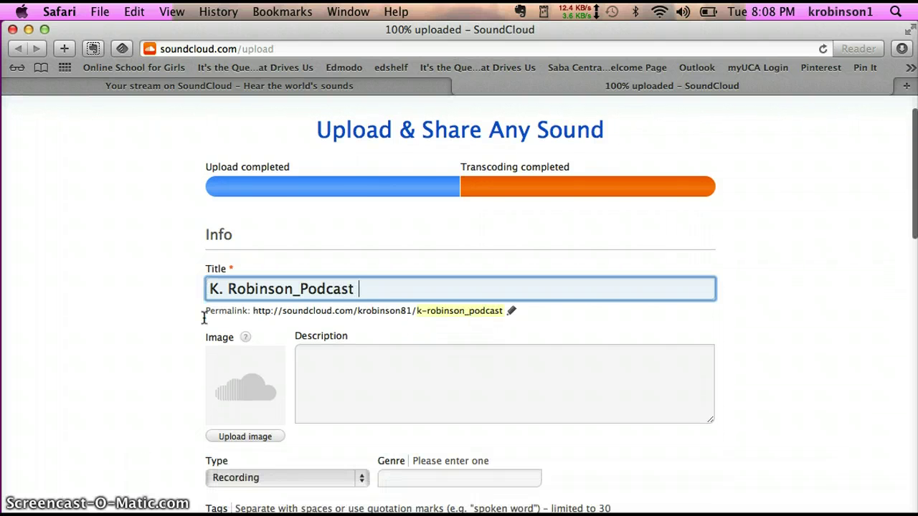
scroll(203, 319, down, 2)
scroll(203, 317, down, 1)
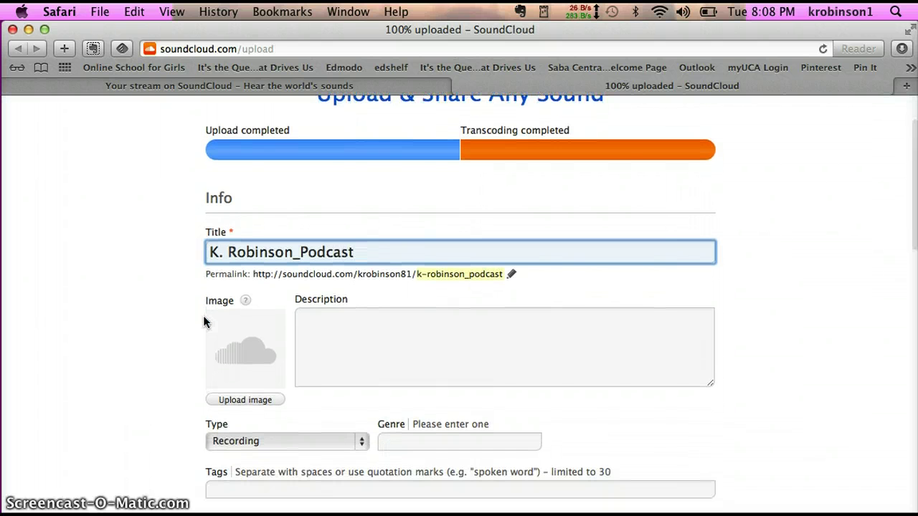
scroll(203, 315, down, 2)
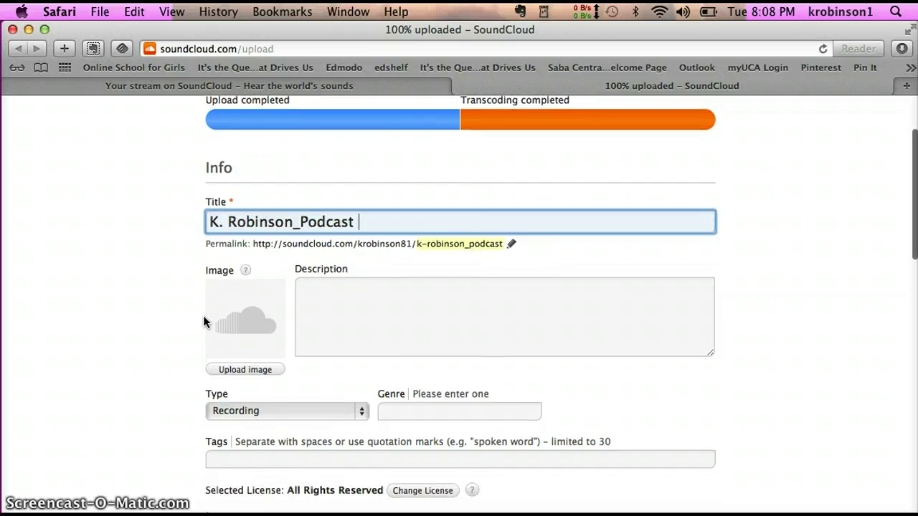
click(337, 312)
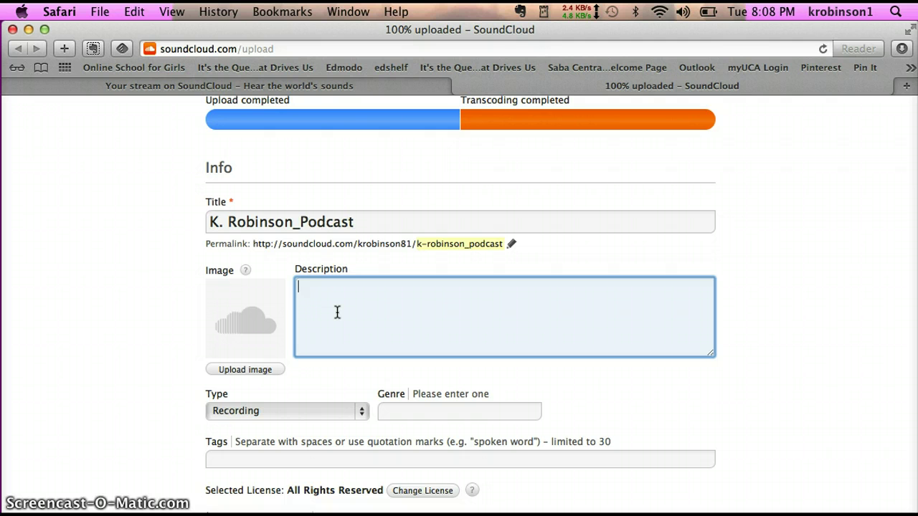
scroll(337, 312, down, 3)
click(267, 320)
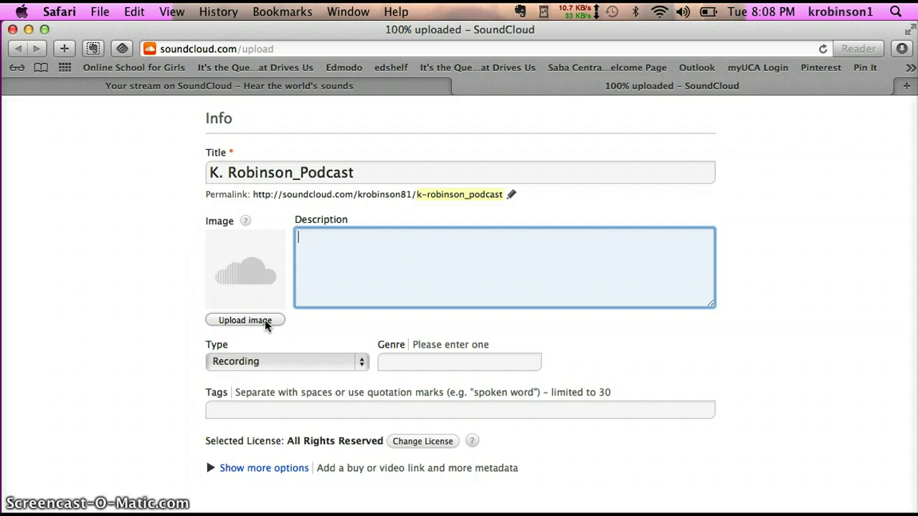
Step: Set the track type to Podcast and the genre to 'school project'
click(280, 358)
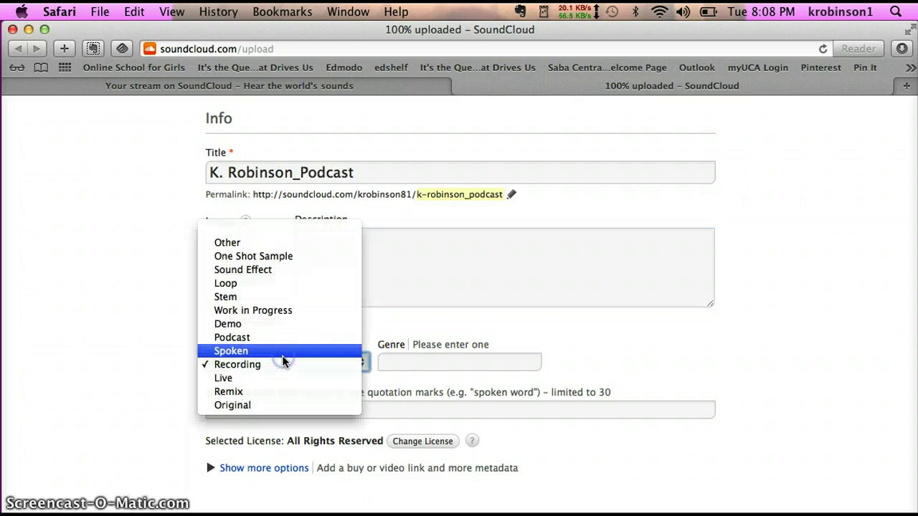
click(285, 338)
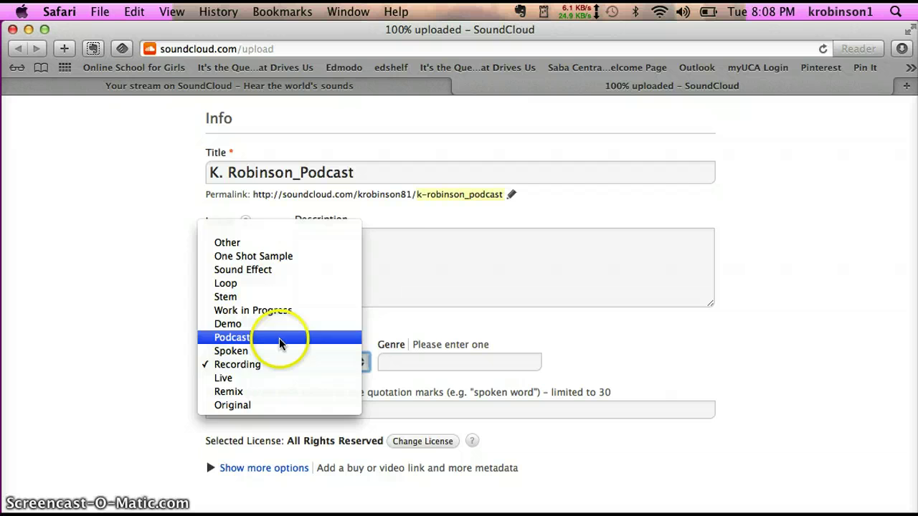
click(395, 362)
text(ss)
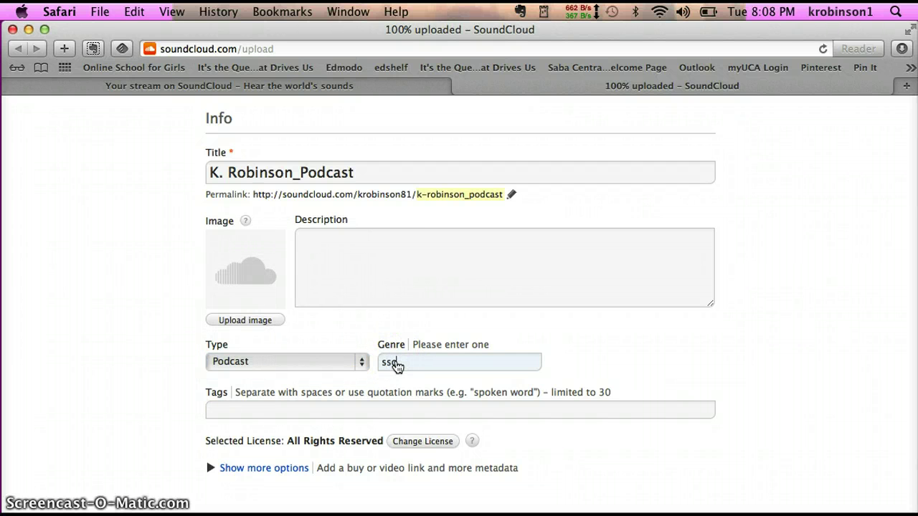
key(BackSpace)
key(BackSpace)
scroll(396, 366, down, 1)
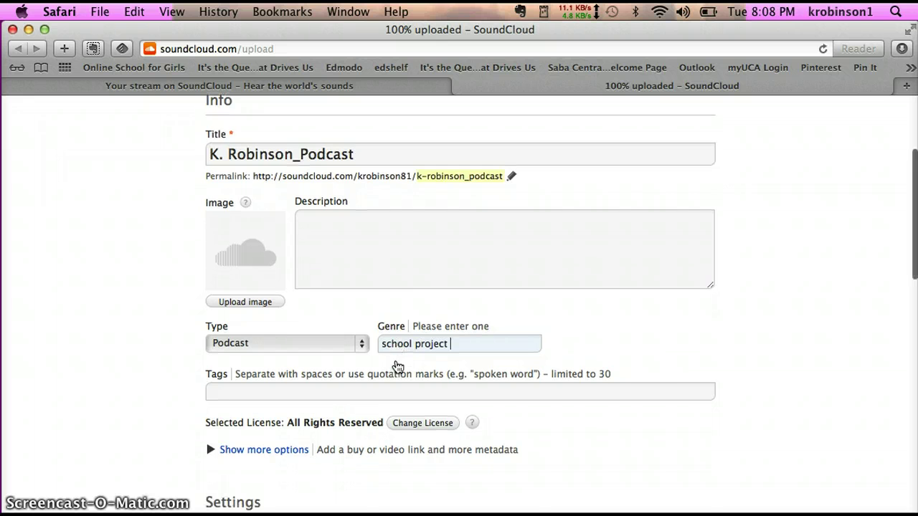
scroll(396, 366, down, 4)
click(257, 287)
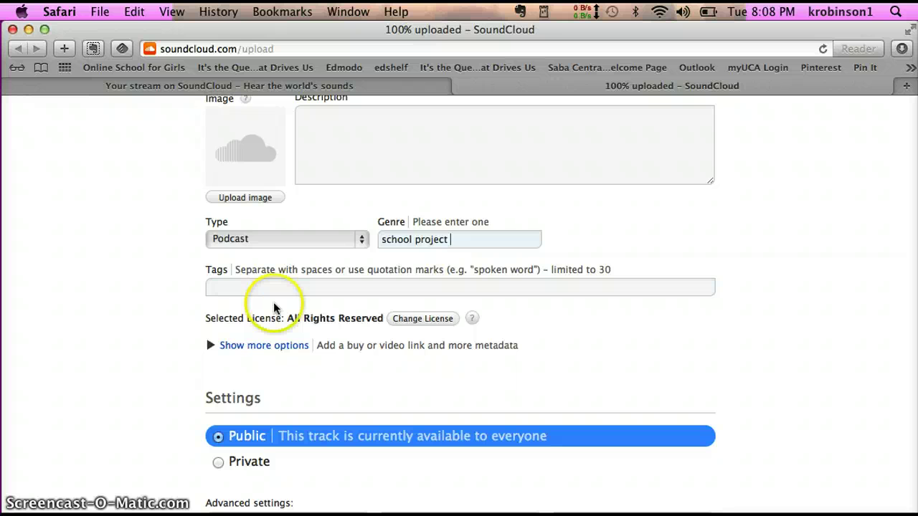
Step: Make the track private and save its details
scroll(208, 355, down, 3)
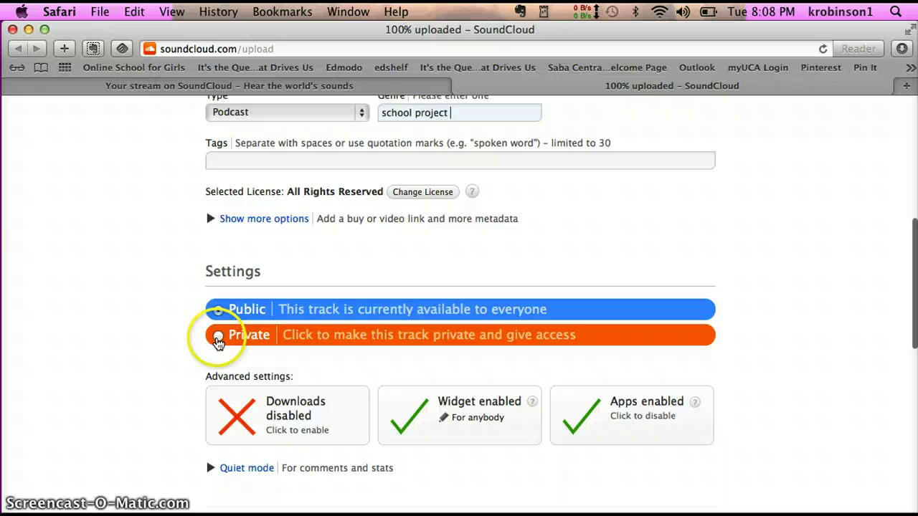
click(218, 336)
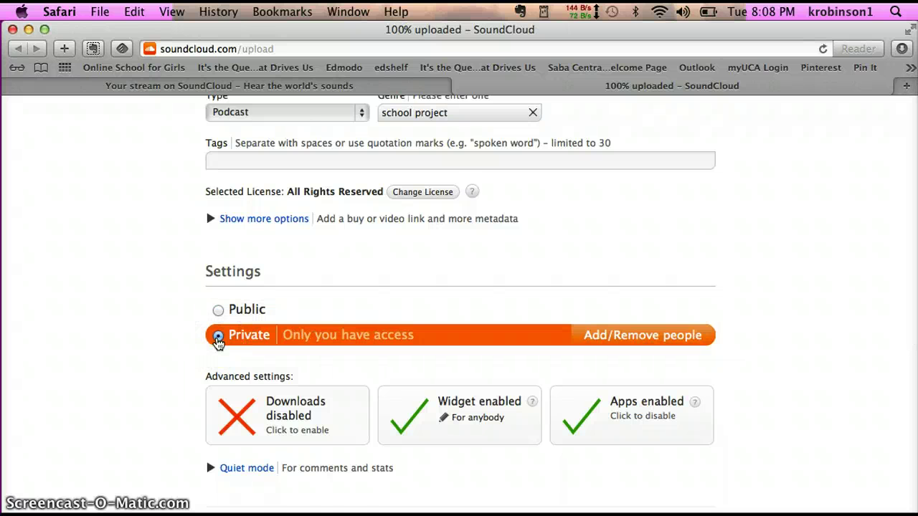
scroll(218, 341, down, 4)
scroll(219, 345, down, 5)
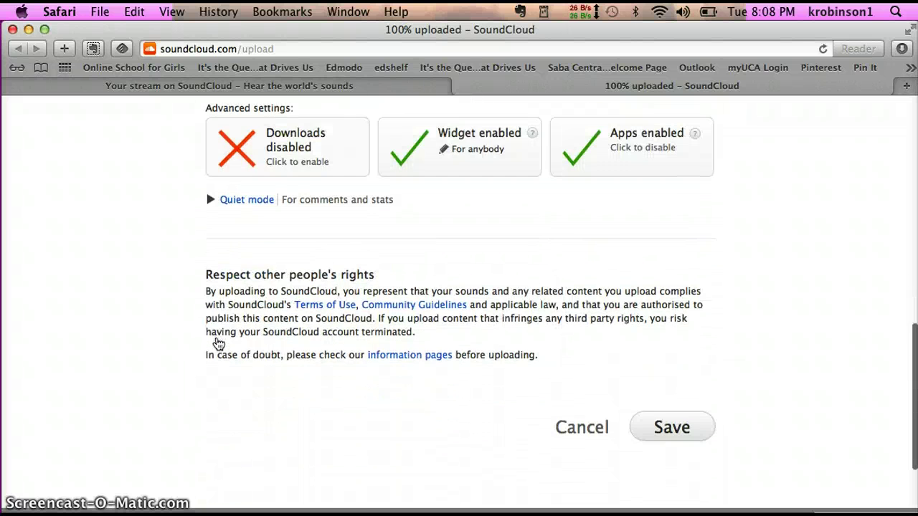
click(669, 355)
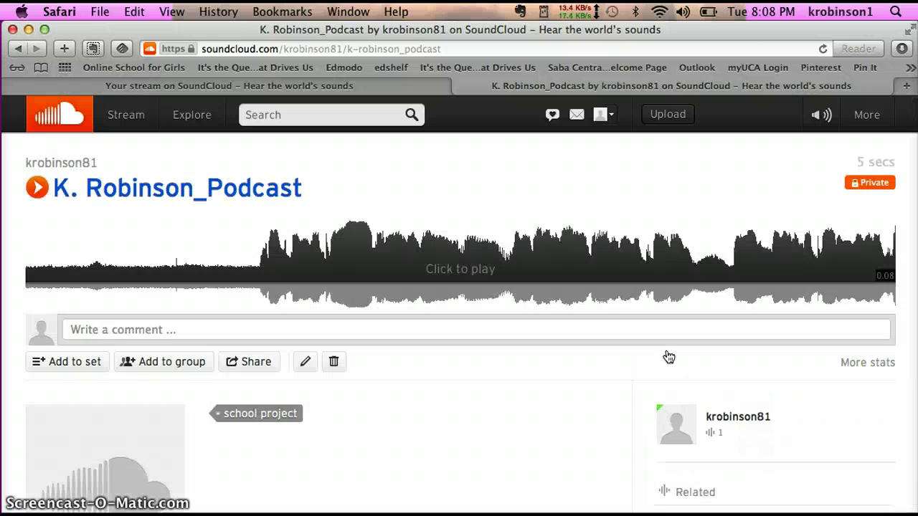
scroll(668, 357, down, 5)
scroll(668, 356, up, 2)
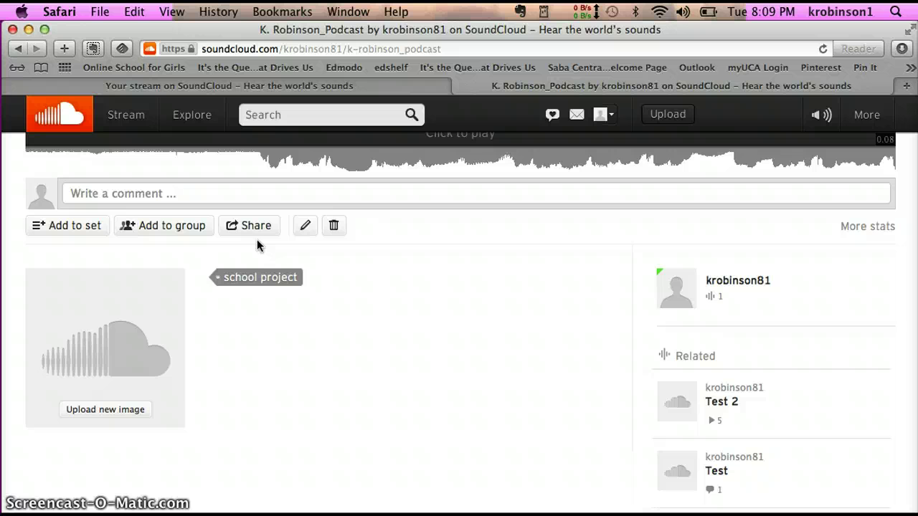
click(257, 228)
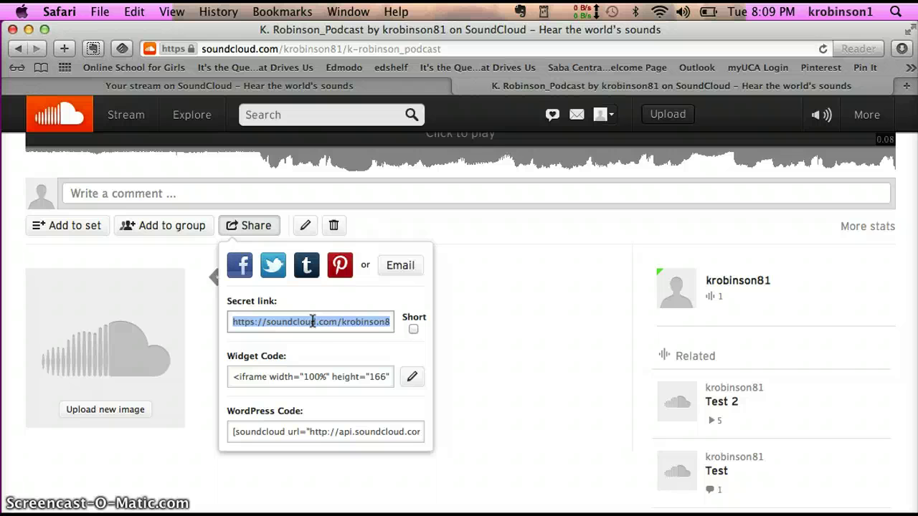
Step: Close the sharing options and return to the stream page showing Test 2
click(538, 337)
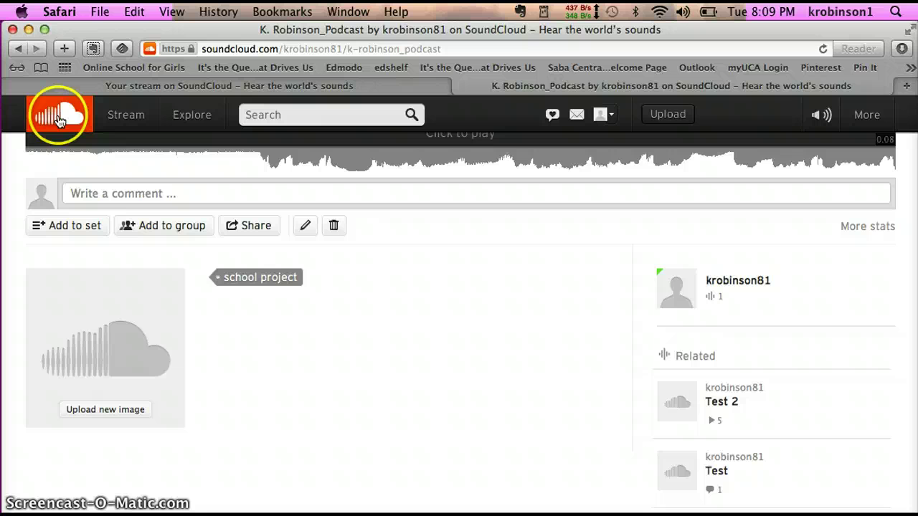
click(59, 120)
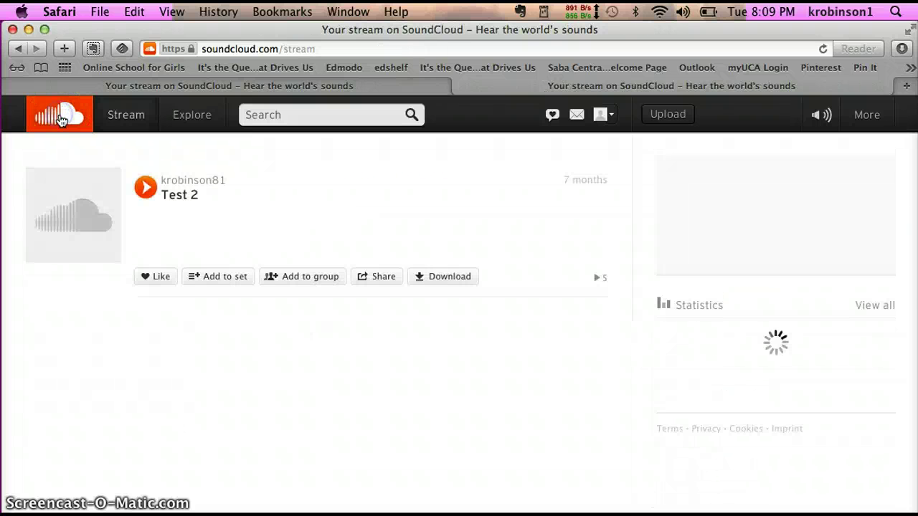
scroll(157, 323, down, 1)
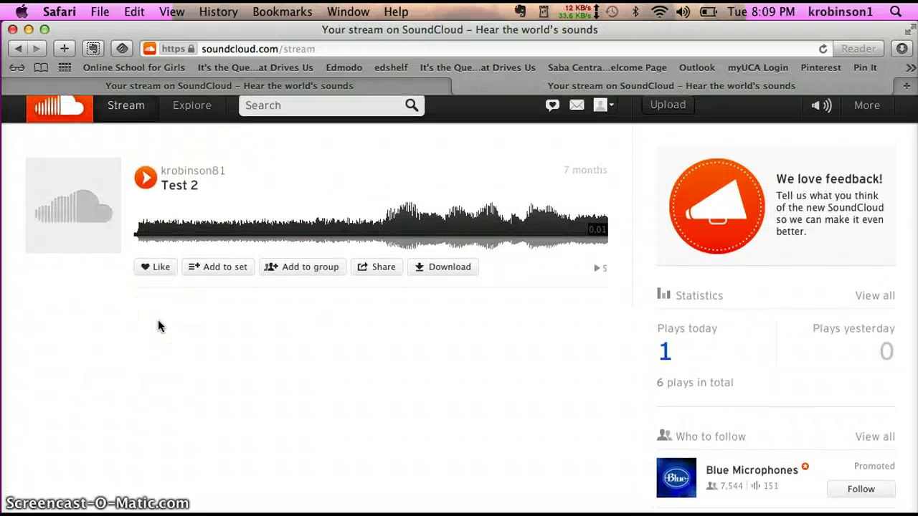
scroll(159, 326, up, 1)
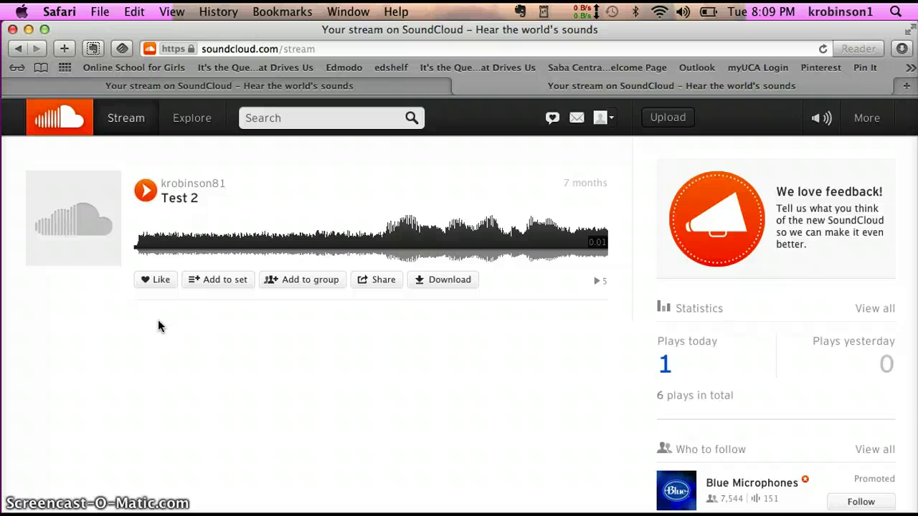
scroll(158, 320, down, 1)
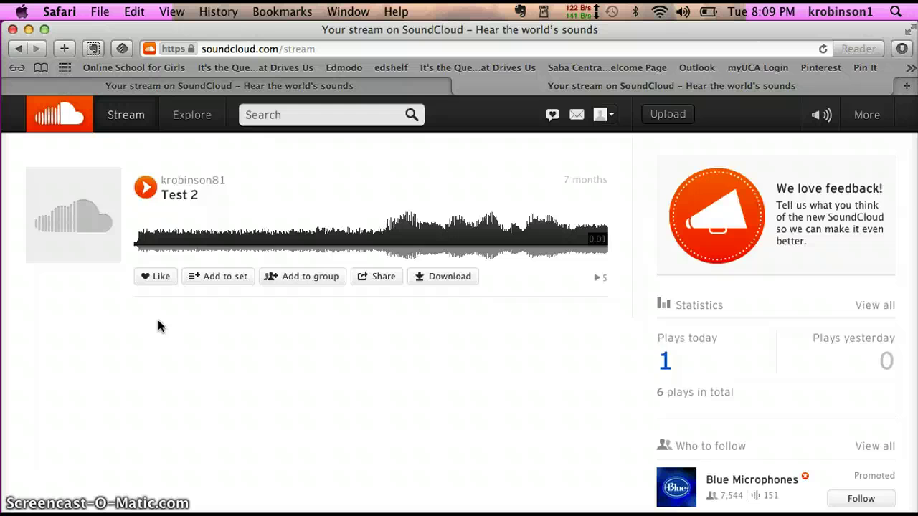
scroll(158, 326, down, 3)
scroll(158, 327, up, 3)
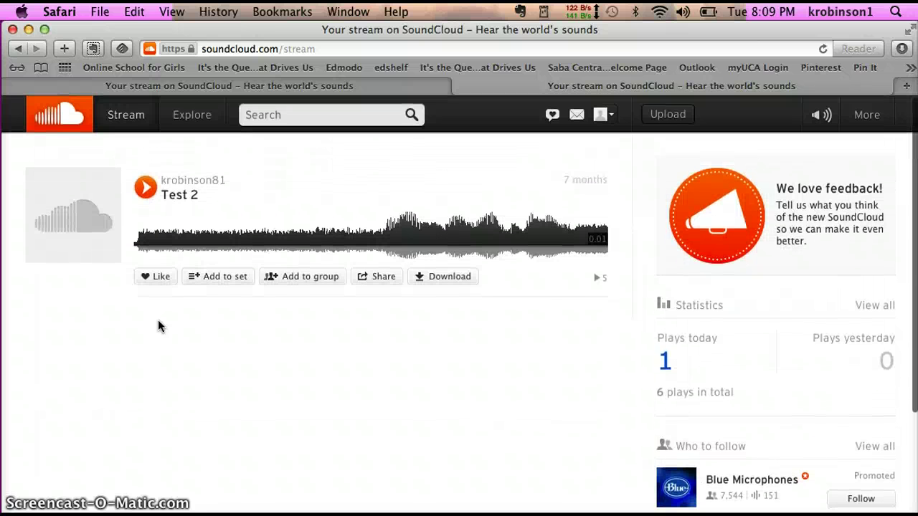